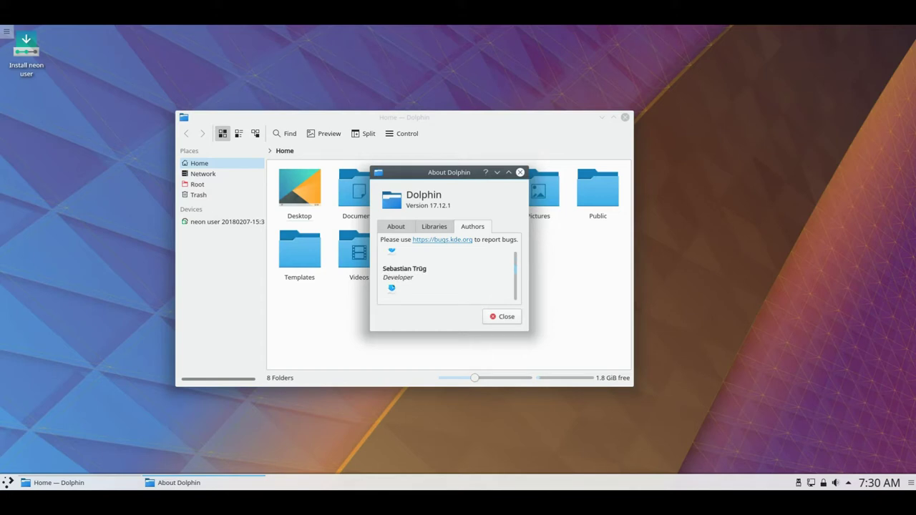
# Step: Read the rest of the Dolphin authors list, and close the About dialog and the file manager
pyautogui.scroll(-4, 447, 276)
pyautogui.scroll(-3, 447, 276)
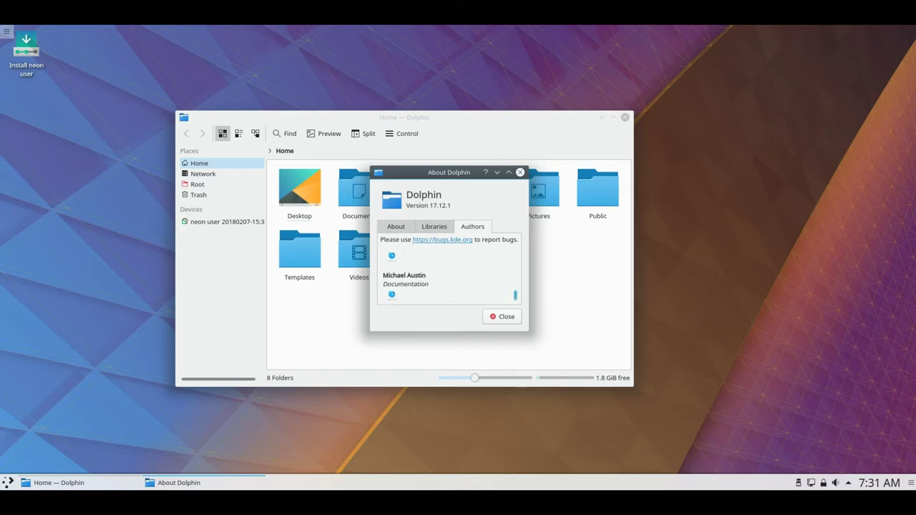
pyautogui.click(502, 317)
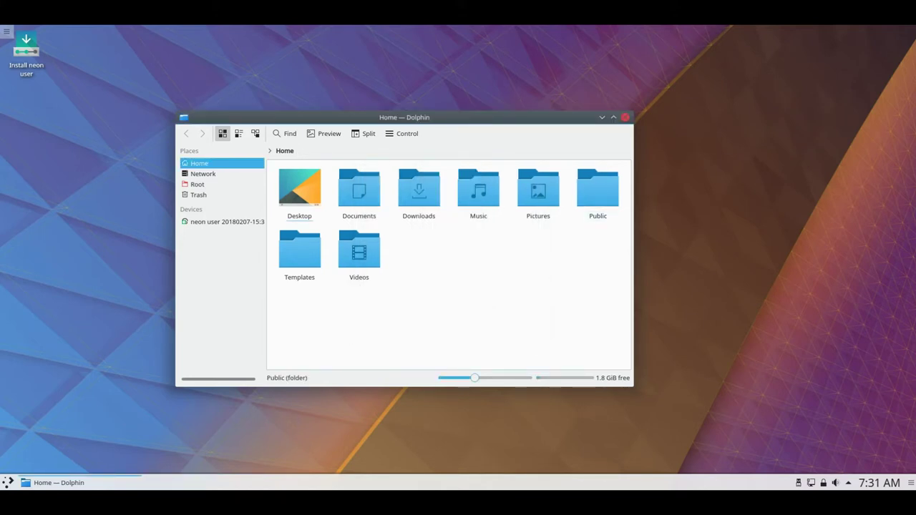
pyautogui.click(625, 117)
# Step: Open the application launcher and look through the Graphics, Internet and Multimedia application categories
pyautogui.click(8, 481)
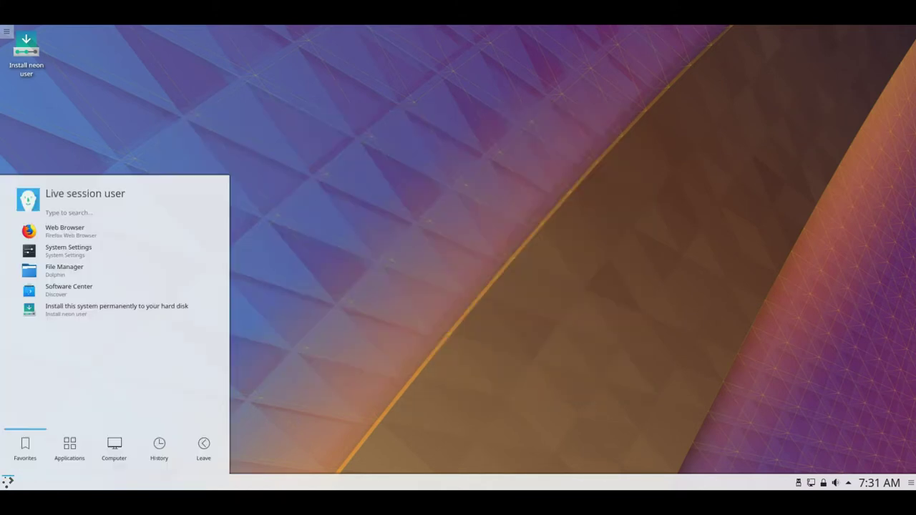
pyautogui.click(70, 447)
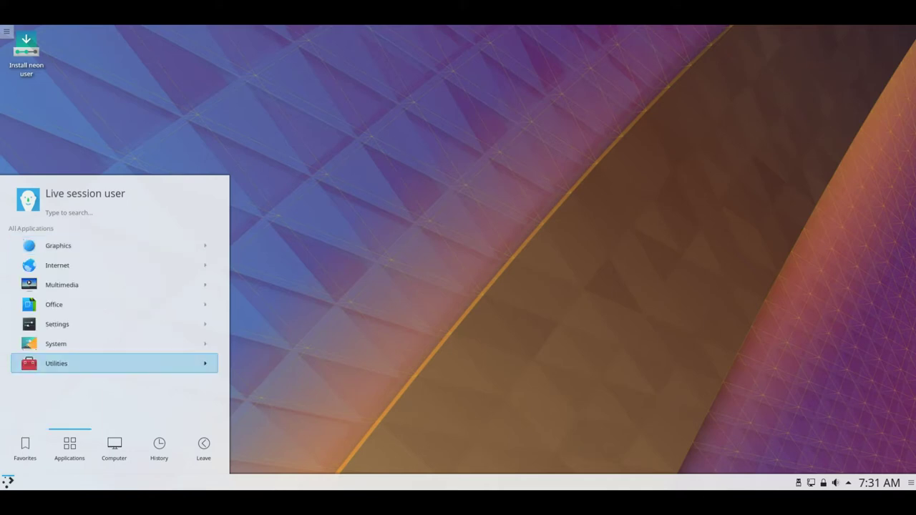
pyautogui.click(55, 245)
pyautogui.press('Down')
pyautogui.press('Up')
pyautogui.press('Up')
pyautogui.press('Return')
pyautogui.press('Down')
pyautogui.press('Return')
pyautogui.press('Up')
pyautogui.press('Return')
pyautogui.press('Down')
pyautogui.press('Return')
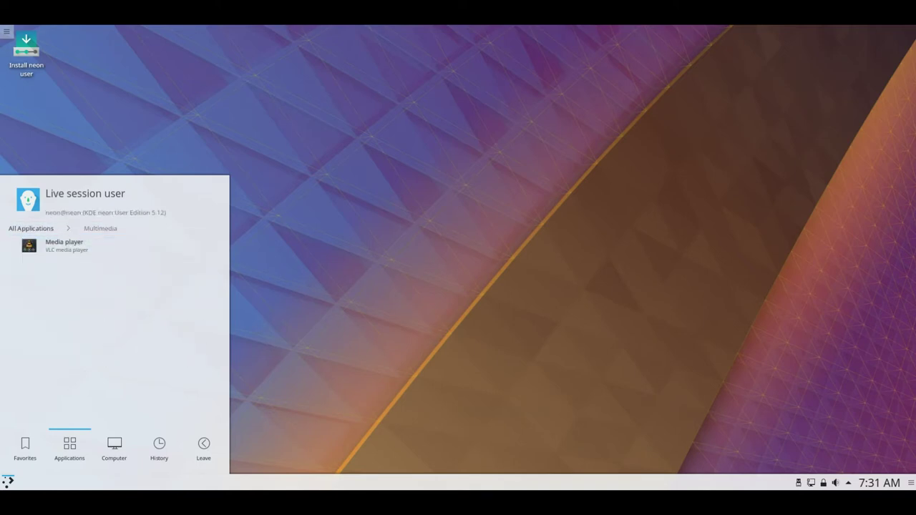
# Step: Look through the Office and Settings application categories in the launcher
pyautogui.press('Up')
pyautogui.press('Return')
pyautogui.press('Down')
pyautogui.press('Down')
pyautogui.press('Down')
pyautogui.press('Return')
pyautogui.press('Up')
pyautogui.press('Return')
pyautogui.press('Down')
pyautogui.press('Down')
pyautogui.press('Down')
pyautogui.press('Down')
pyautogui.press('Return')
pyautogui.press('Up')
pyautogui.press('Return')
# Step: Examine the applications listed in the launcher's System category, from File Manager to Wallet Management Tool
pyautogui.press('Down')
pyautogui.press('Down')
pyautogui.press('Down')
pyautogui.press('Down')
pyautogui.press('Down')
pyautogui.press('Return')
pyautogui.press('Down')
pyautogui.press('Down')
pyautogui.press('Down')
pyautogui.press('Down')
pyautogui.press('Down')
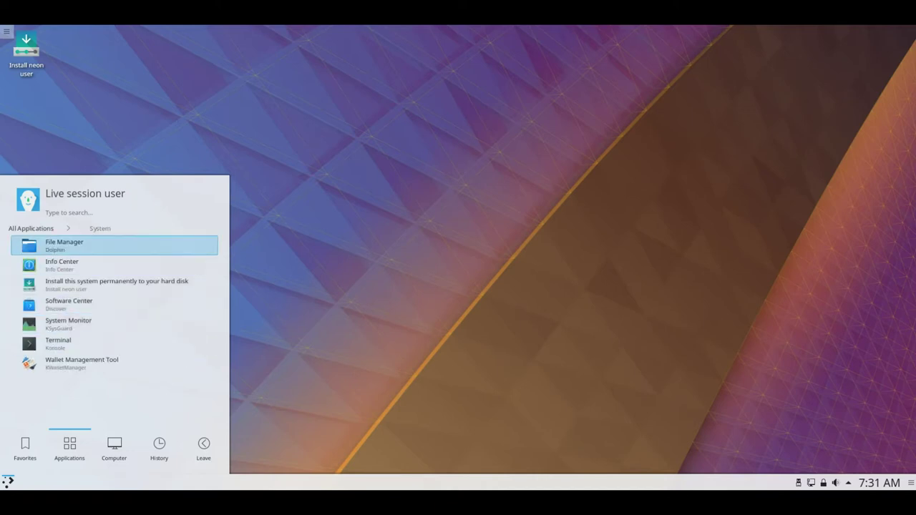
pyautogui.press('Down')
pyautogui.press('Down')
pyautogui.press('Down')
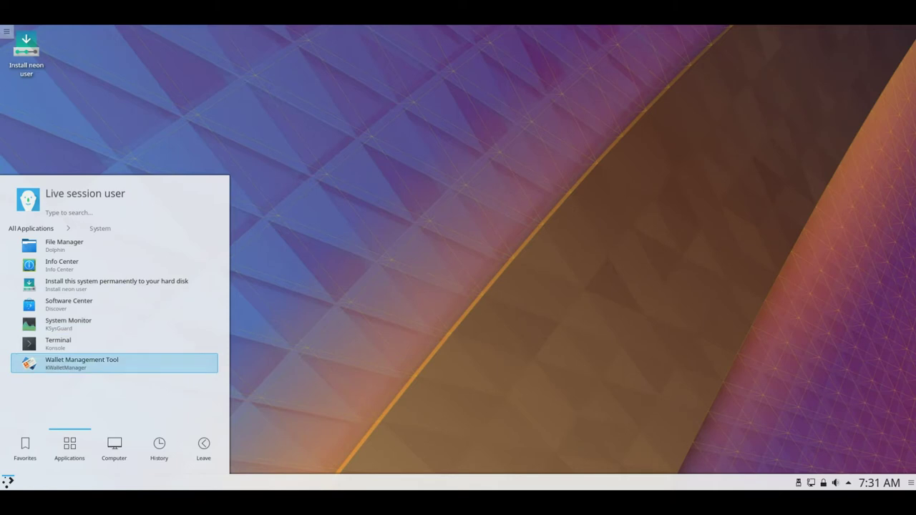
pyautogui.press('Up')
pyautogui.press('Up')
pyautogui.press('Up')
pyautogui.press('Up')
pyautogui.press('Up')
pyautogui.press('Up')
pyautogui.press('Up')
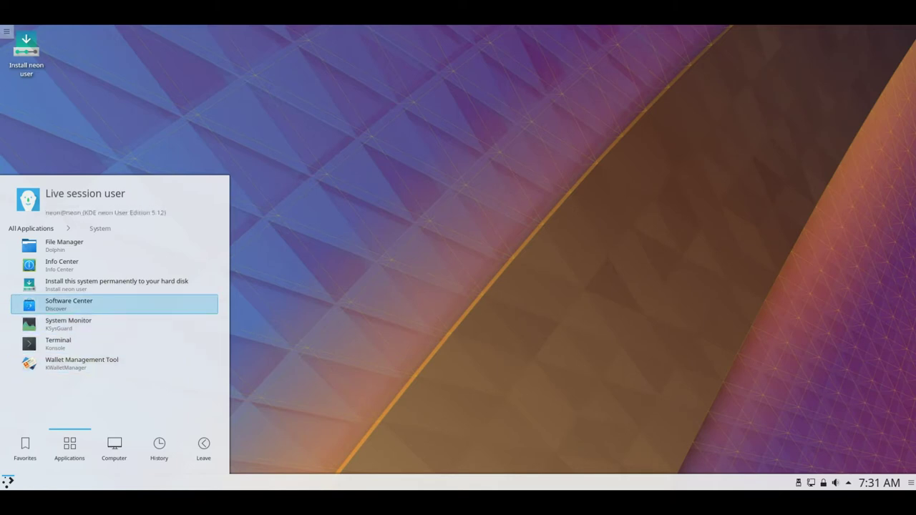
pyautogui.press('Return')
# Step: Revisit the Settings and System categories and return to the list of all applications
pyautogui.press('Down')
pyautogui.press('Down')
pyautogui.press('Down')
pyautogui.press('Down')
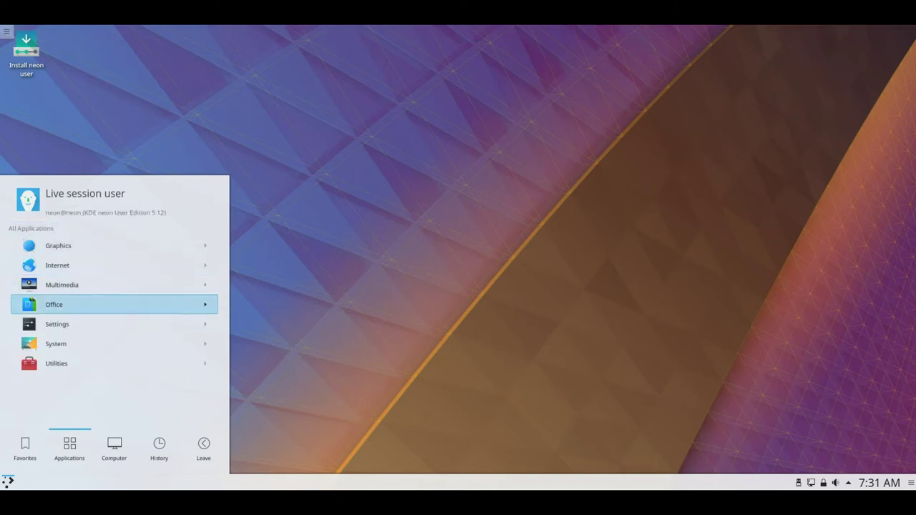
pyautogui.press('Right')
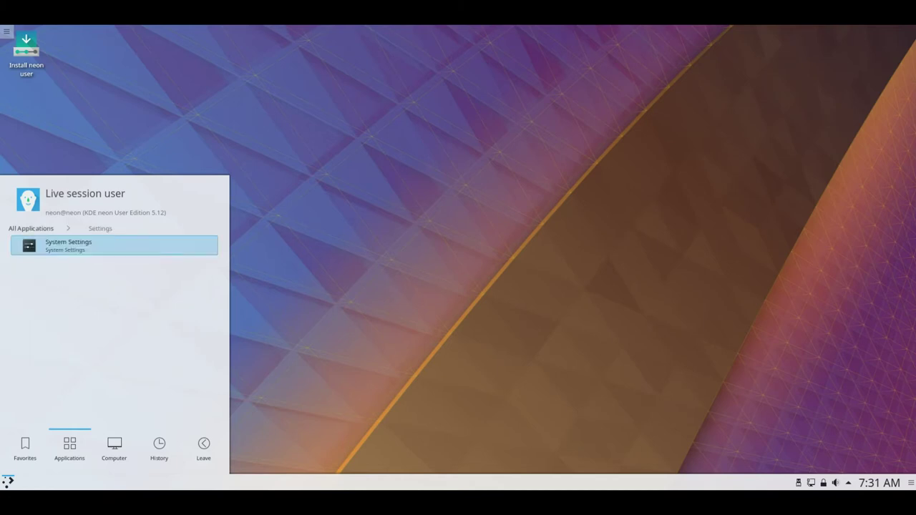
pyautogui.press('Up')
pyautogui.press('Return')
pyautogui.press('Down')
pyautogui.press('Right')
pyautogui.press('Up')
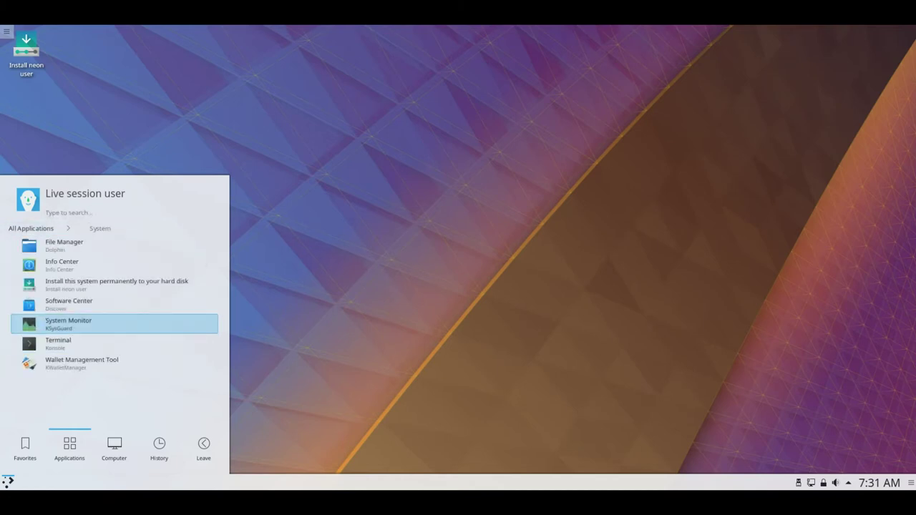
pyautogui.press('Up')
pyautogui.press('Up')
pyautogui.press('Up')
pyautogui.press('Up')
pyautogui.press('Up')
pyautogui.press('Return')
# Step: Examine the applications in the Utilities category and return to the list of all applications
pyautogui.press('Down')
pyautogui.press('Down')
pyautogui.press('Down')
pyautogui.press('Down')
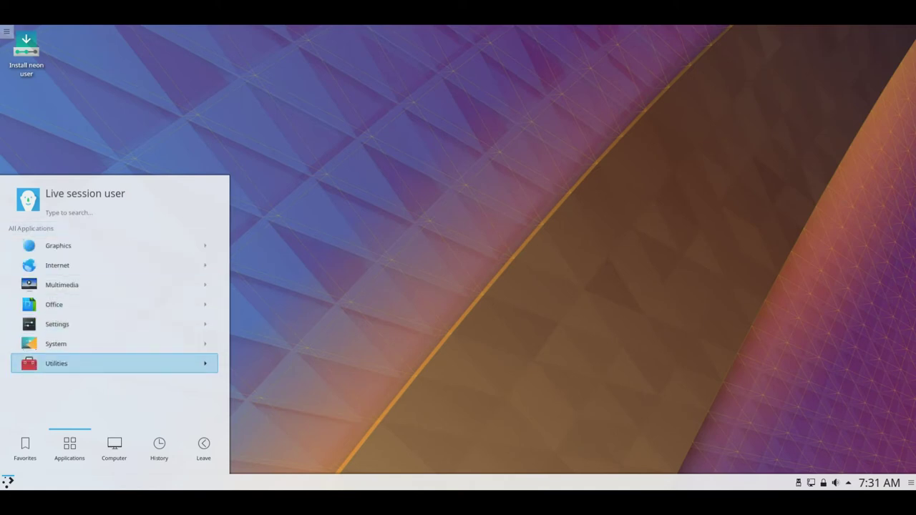
pyautogui.press('Right')
pyautogui.press('Up')
pyautogui.press('Up')
pyautogui.press('Up')
pyautogui.press('Up')
pyautogui.press('Down')
pyautogui.press('Down')
pyautogui.press('Down')
pyautogui.press('Up')
pyautogui.press('Up')
pyautogui.press('Left')
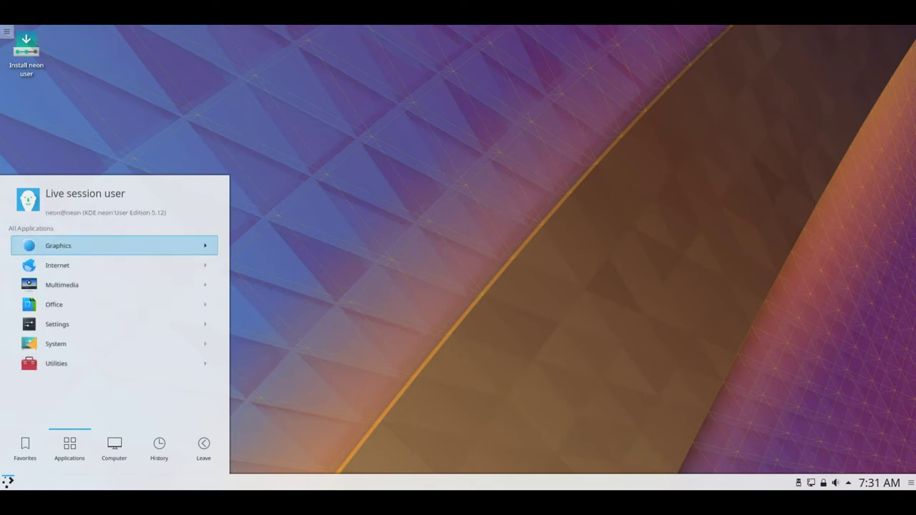
# Step: Launch System Settings from the launcher's Settings category
pyautogui.press('Down')
pyautogui.press('Down')
pyautogui.press('Down')
pyautogui.press('Down')
pyautogui.press('Down')
pyautogui.press('Up')
pyautogui.press('Right')
pyautogui.press('Return')
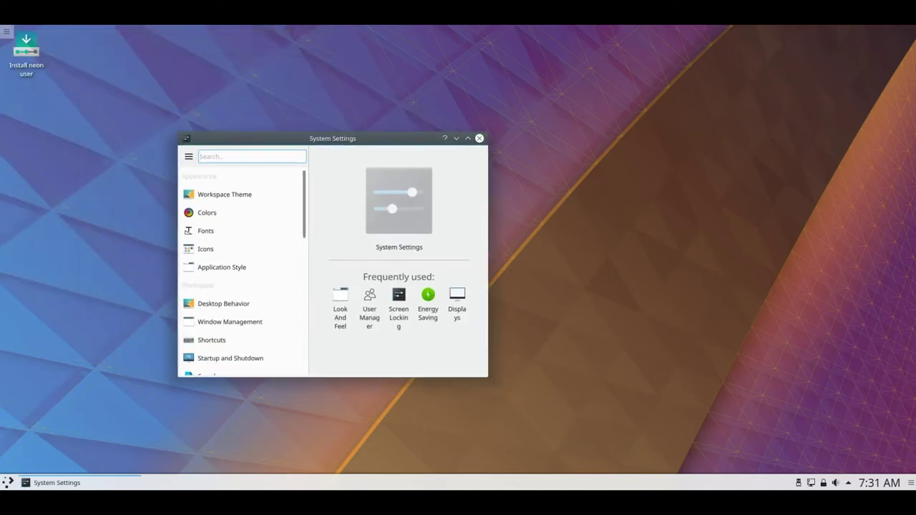
# Step: Review the Look And Feel and Desktop Theme pages of the Workspace Theme settings
pyautogui.press('Down')
pyautogui.press('Return')
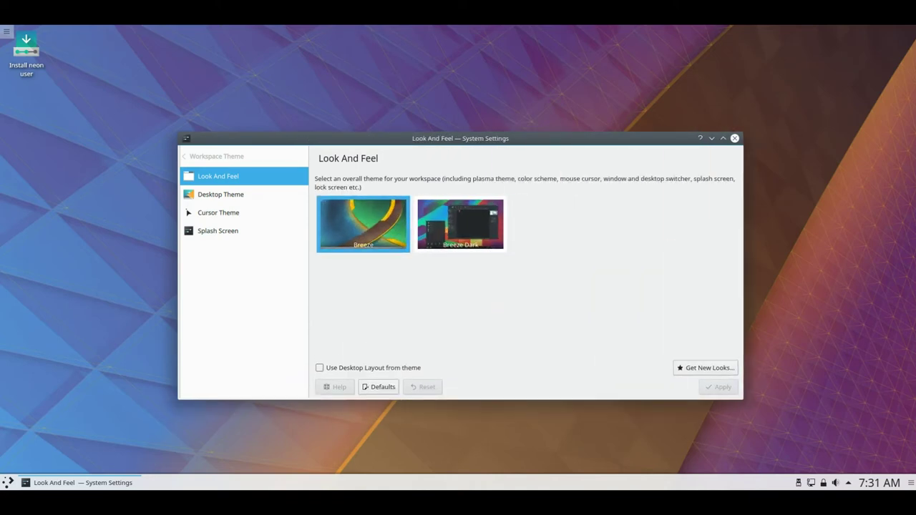
pyautogui.click(220, 194)
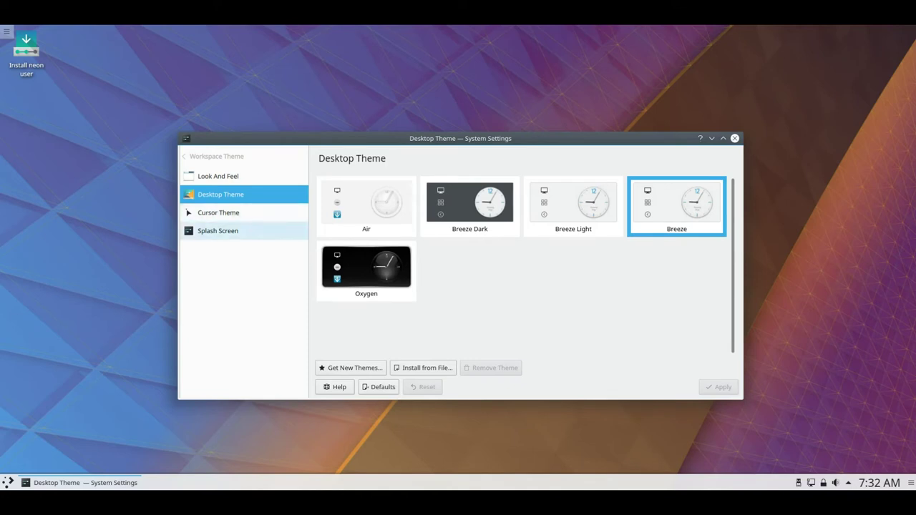
# Step: Review the list of application color schemes and the system font settings
pyautogui.click(214, 156)
pyautogui.click(207, 212)
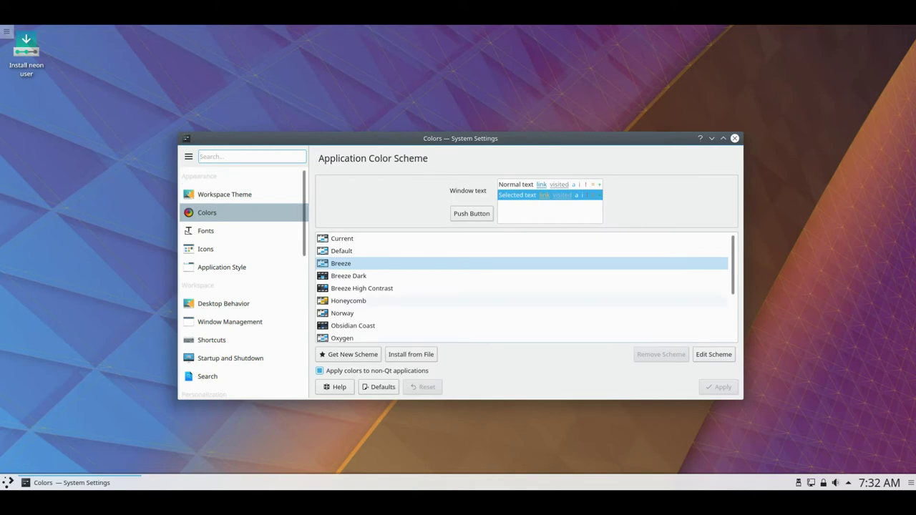
pyautogui.scroll(-3, 522, 286)
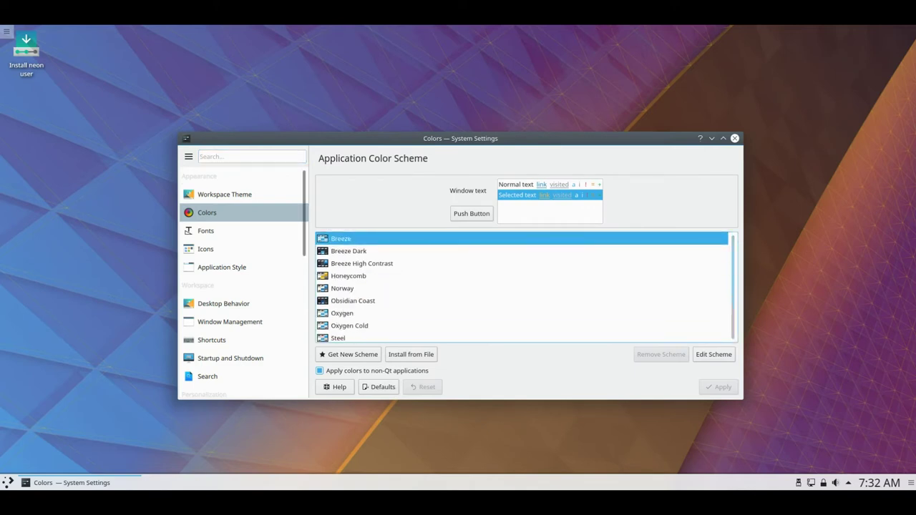
pyautogui.scroll(3, 523, 286)
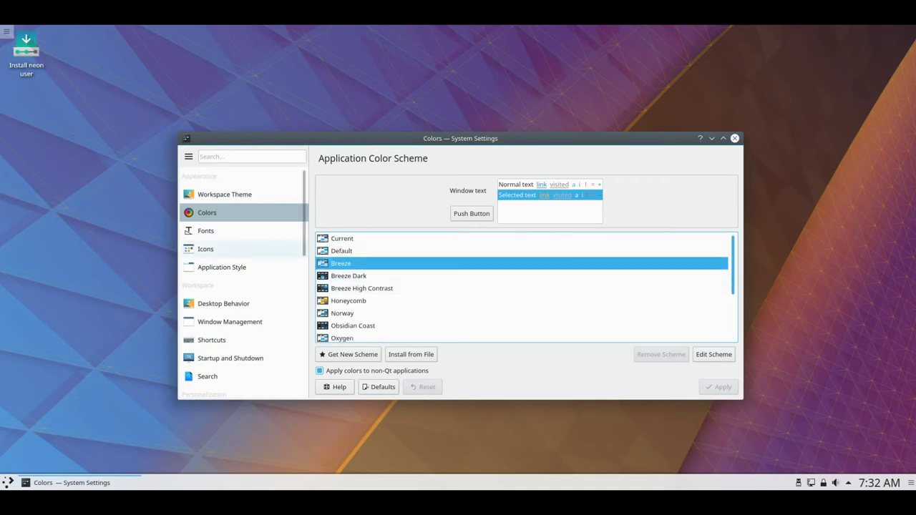
pyautogui.click(214, 230)
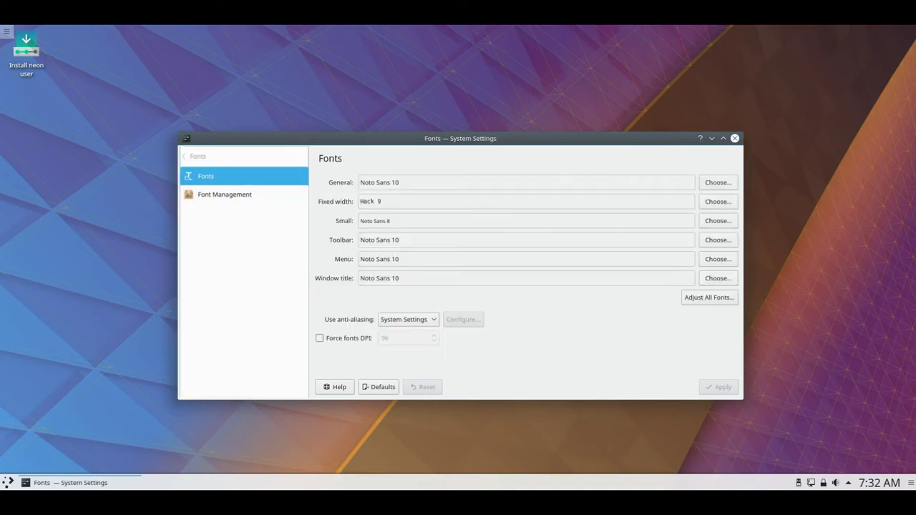
pyautogui.click(189, 156)
# Step: Review the available icon themes and the full set of emoticons in the Breeze emoticon theme
pyautogui.click(205, 249)
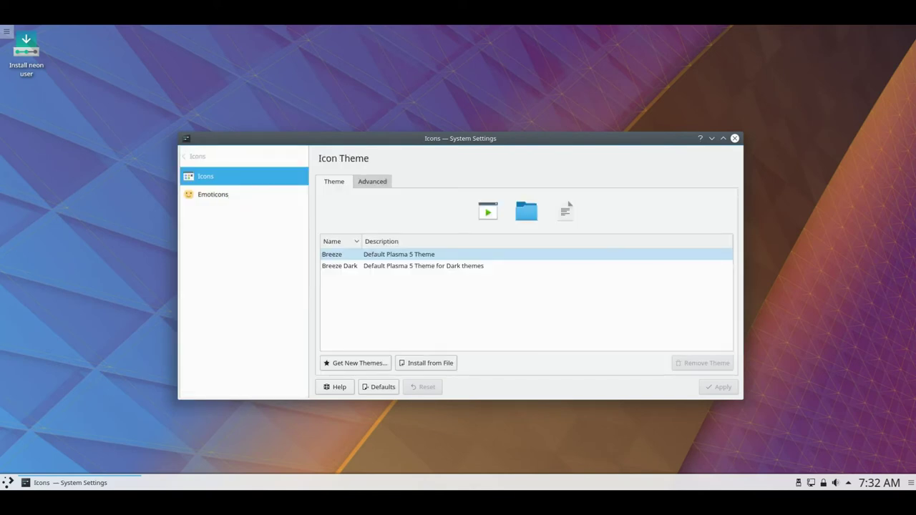
pyautogui.click(212, 194)
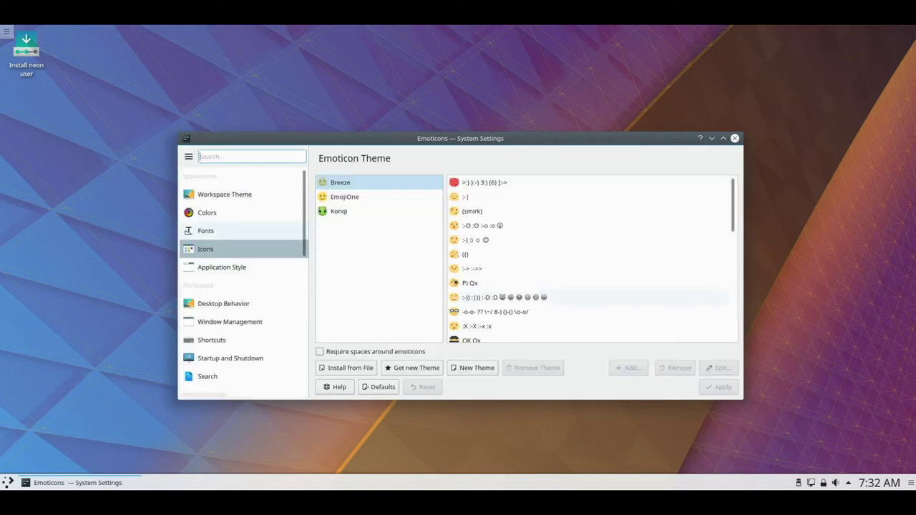
pyautogui.scroll(-5, 587, 283)
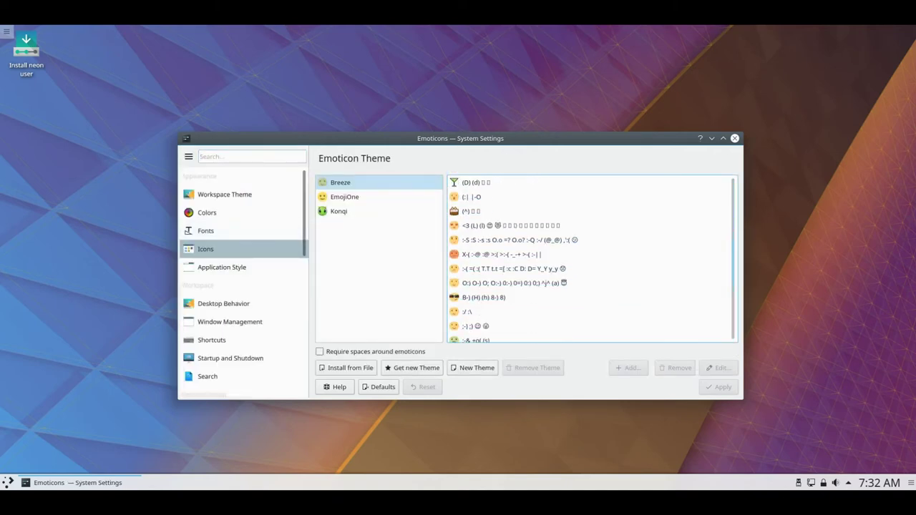
pyautogui.scroll(-3, 587, 282)
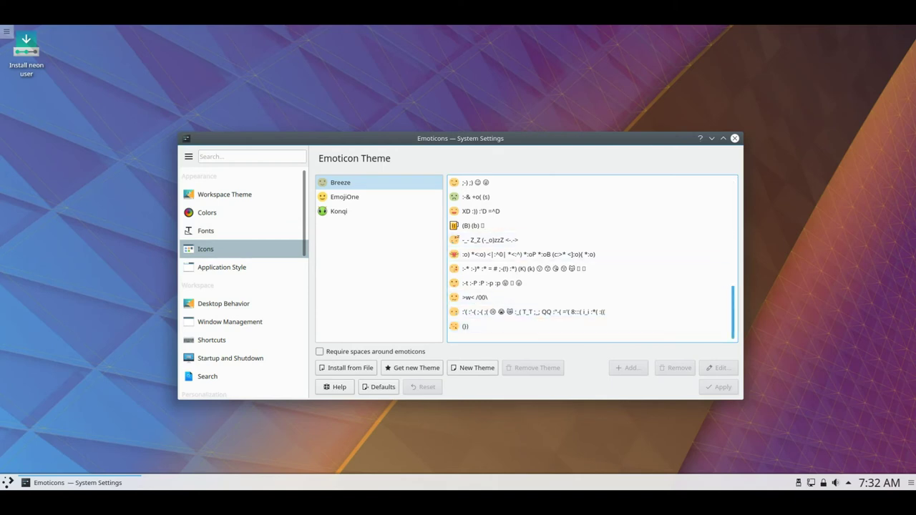
# Step: Review the Widget Style, Window Decorations and GNOME Application Style (GTK) pages of the Application Style settings
pyautogui.click(251, 156)
pyautogui.click(276, 268)
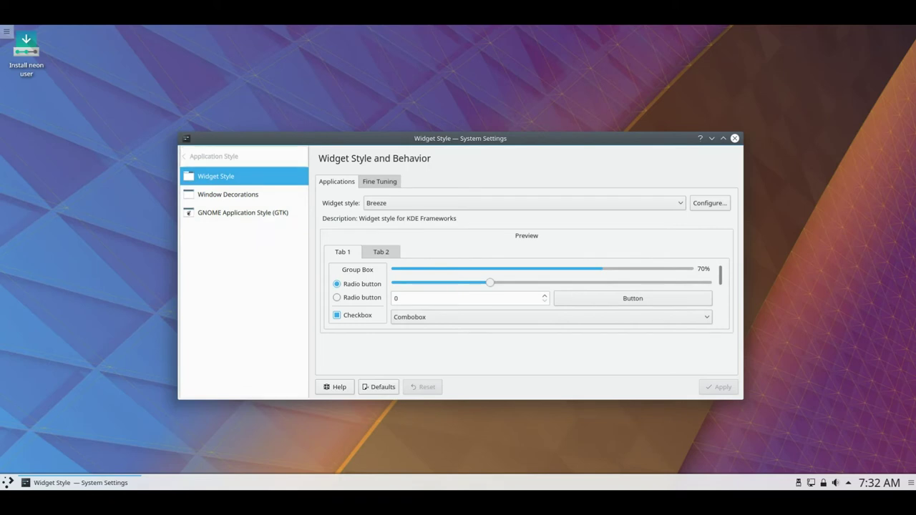
pyautogui.click(227, 194)
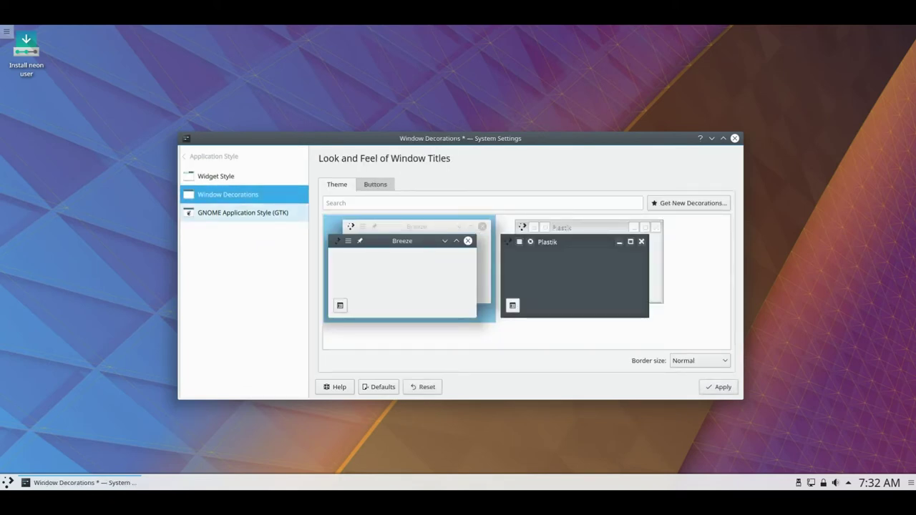
pyautogui.click(242, 212)
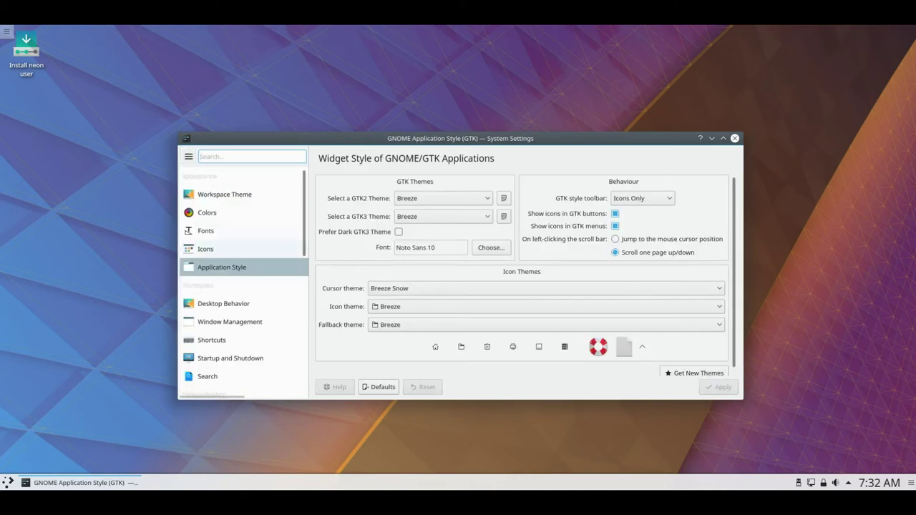
# Step: Review the Workspace behavior options and the list of desktop effects down to the Window Management group
pyautogui.click(223, 304)
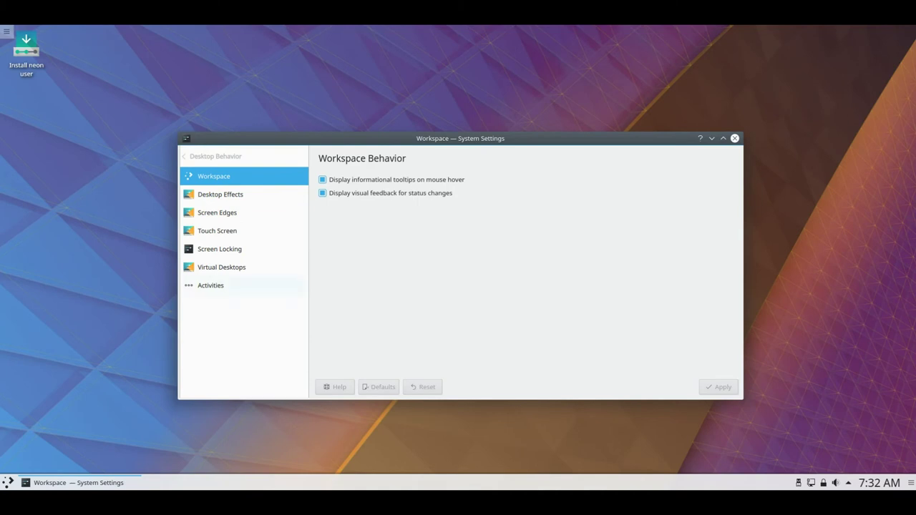
pyautogui.click(221, 194)
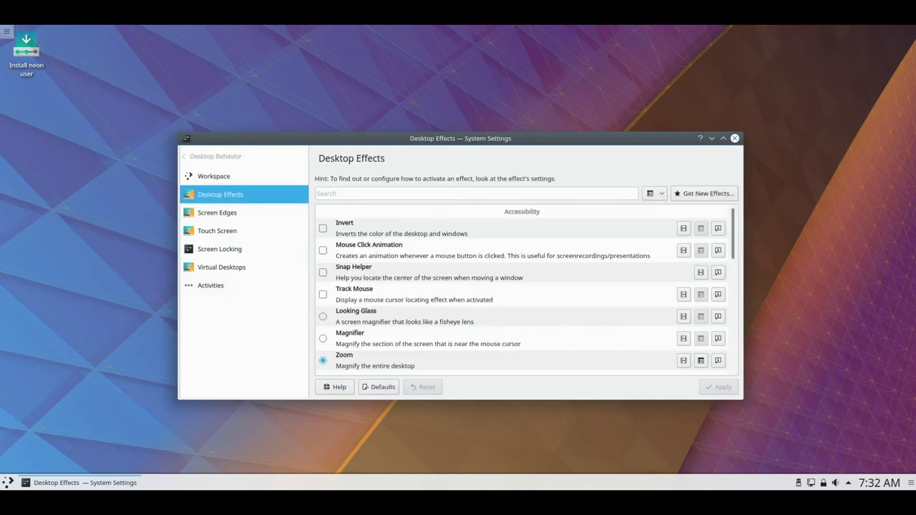
pyautogui.scroll(-3, 521, 290)
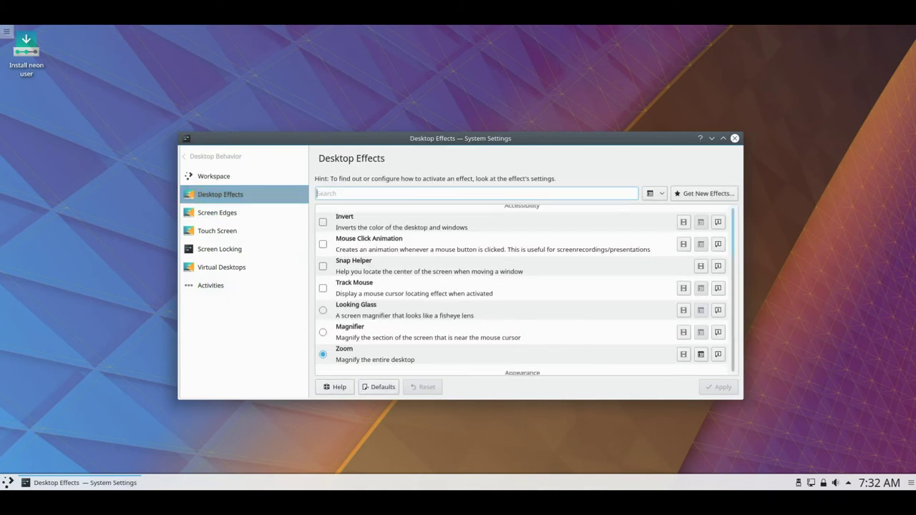
pyautogui.scroll(-5, 521, 290)
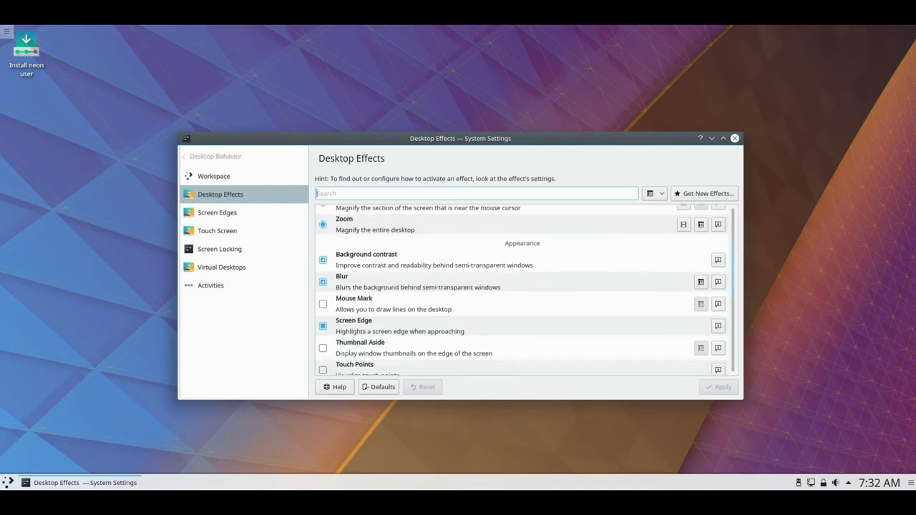
pyautogui.scroll(-6, 521, 289)
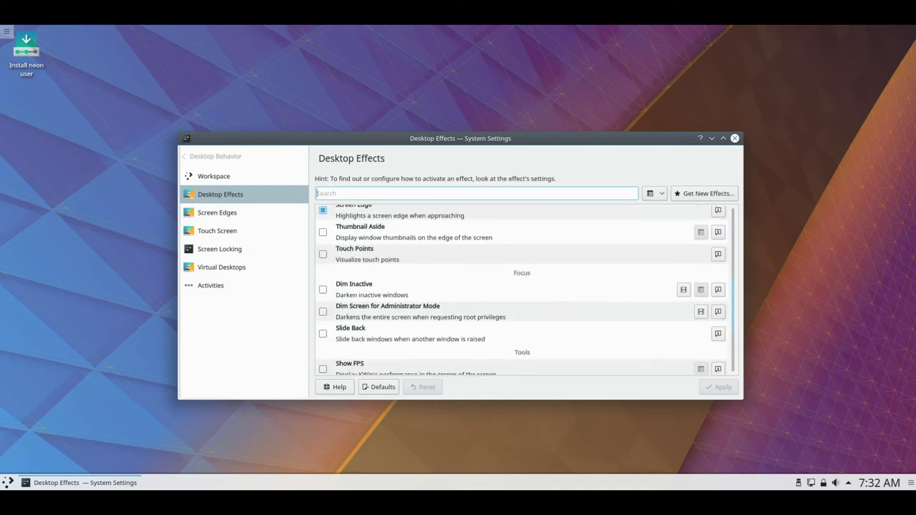
pyautogui.scroll(-1, 522, 290)
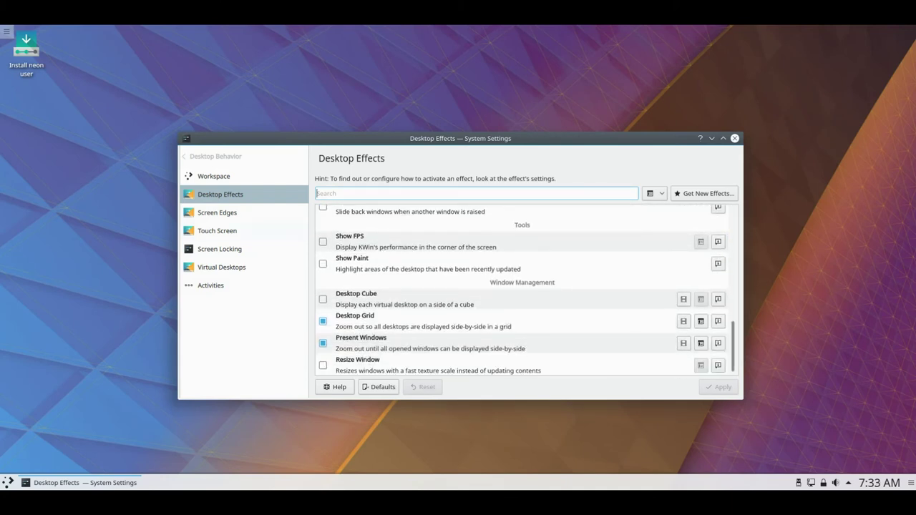
# Step: Review the Screen Edges, Touch Screen and Screen Locking pages of the Desktop Behavior settings
pyautogui.click(217, 212)
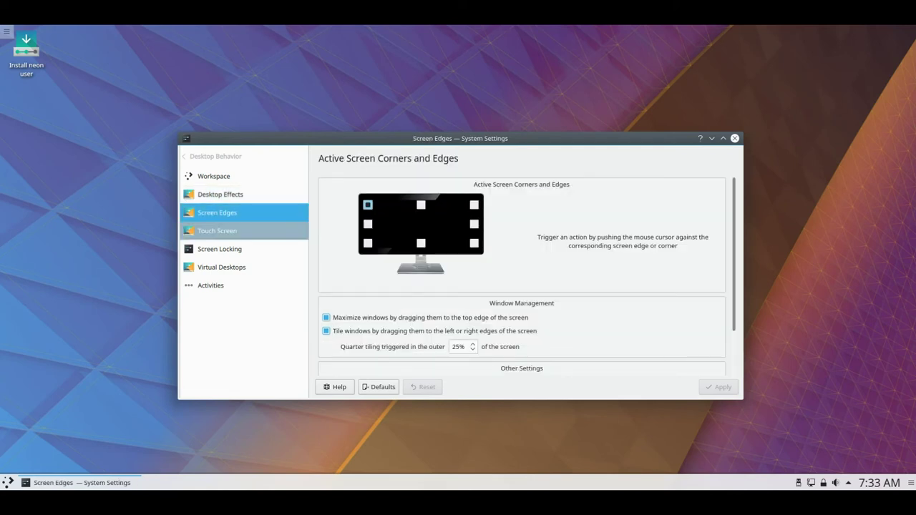
pyautogui.click(217, 230)
pyautogui.click(220, 248)
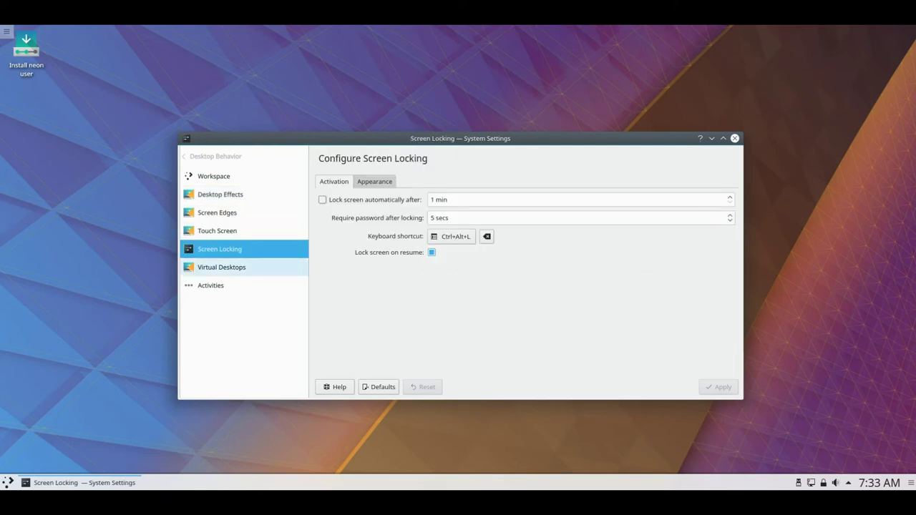
# Step: Review the Virtual Desktops, Window Behavior and Standard Keyboard Shortcuts pages of the Workspace settings
pyautogui.click(221, 267)
pyautogui.click(215, 156)
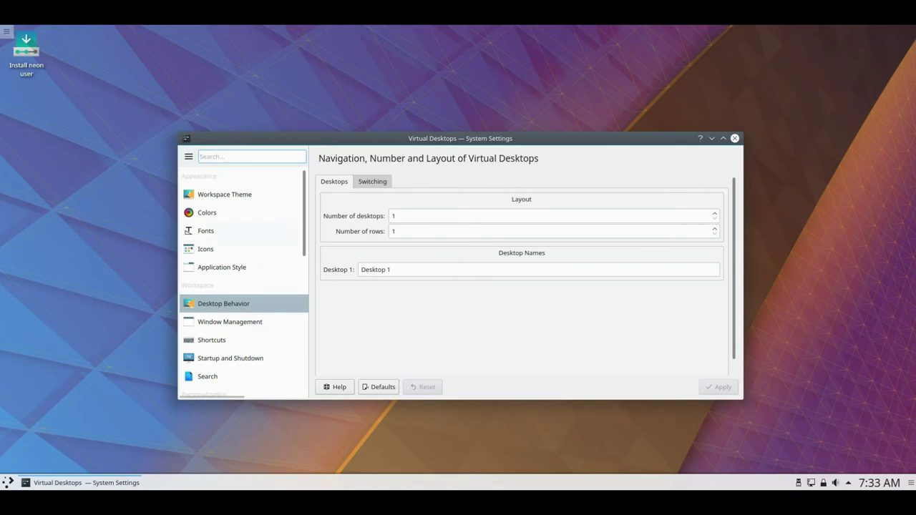
pyautogui.click(229, 321)
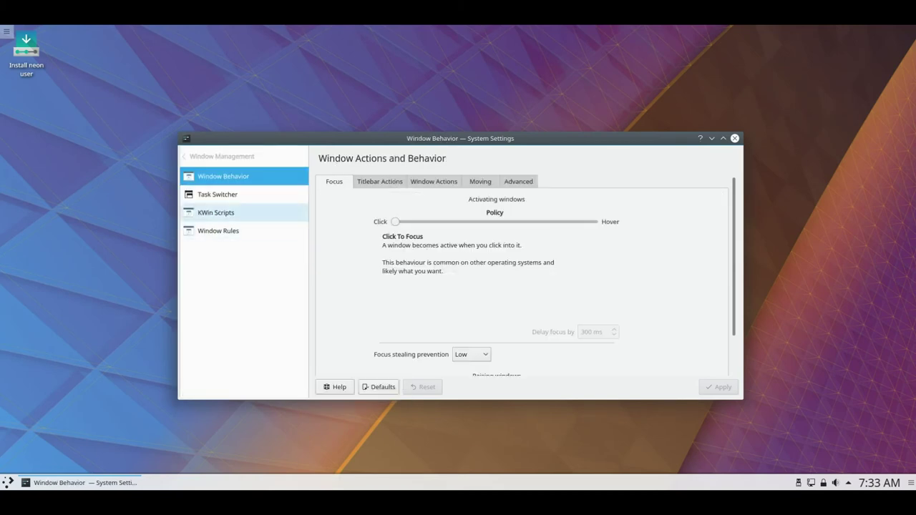
pyautogui.click(214, 156)
pyautogui.click(225, 339)
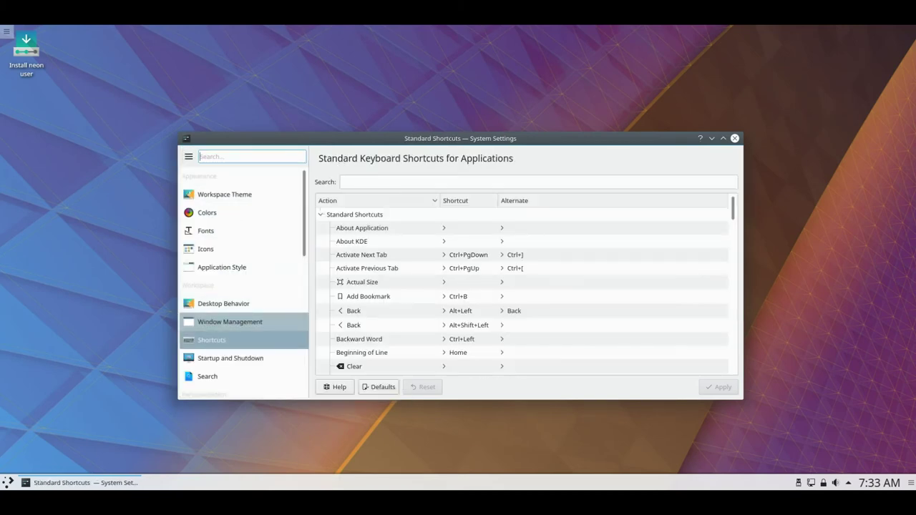
# Step: Look through the remaining settings categories down to Removable Storage and close System Settings
pyautogui.click(203, 156)
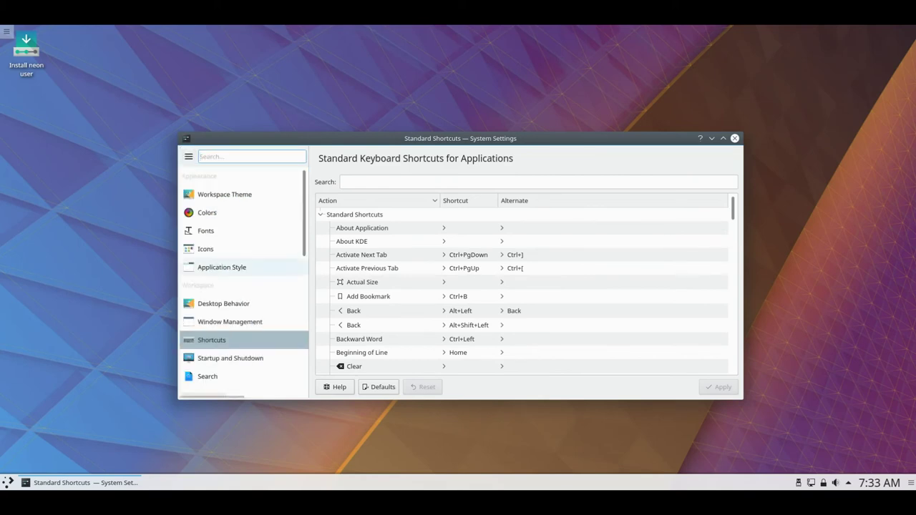
pyautogui.scroll(-3, 244, 283)
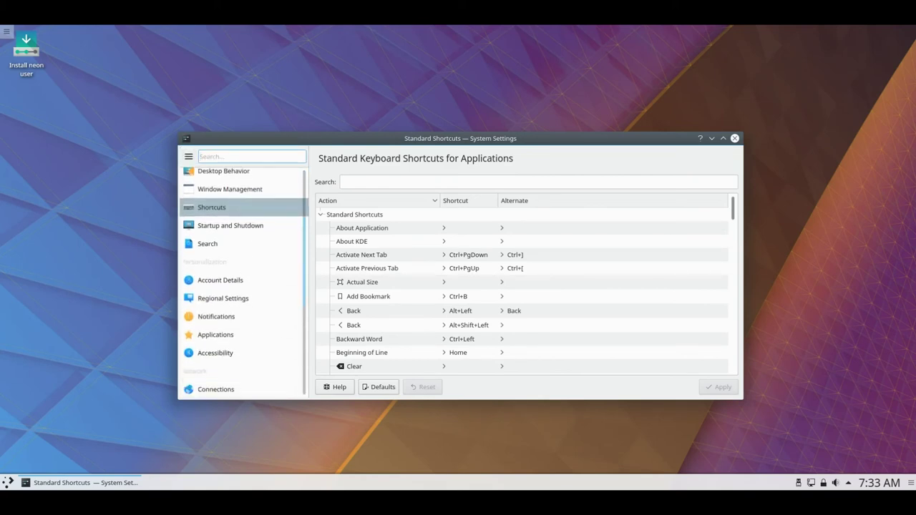
pyautogui.scroll(-5, 243, 282)
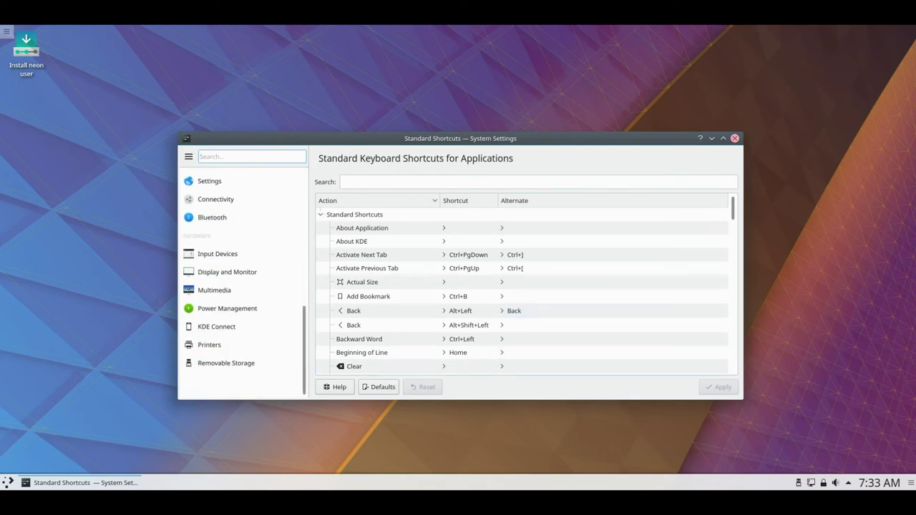
pyautogui.hotkey('ctrl', 'q')
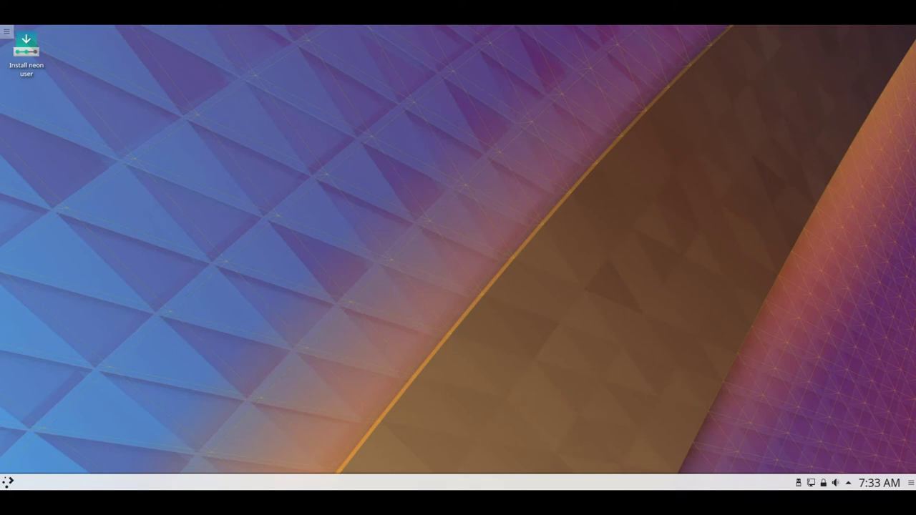
# Step: Search the application launcher for "kon" and launch the Konsole terminal
pyautogui.press('super')
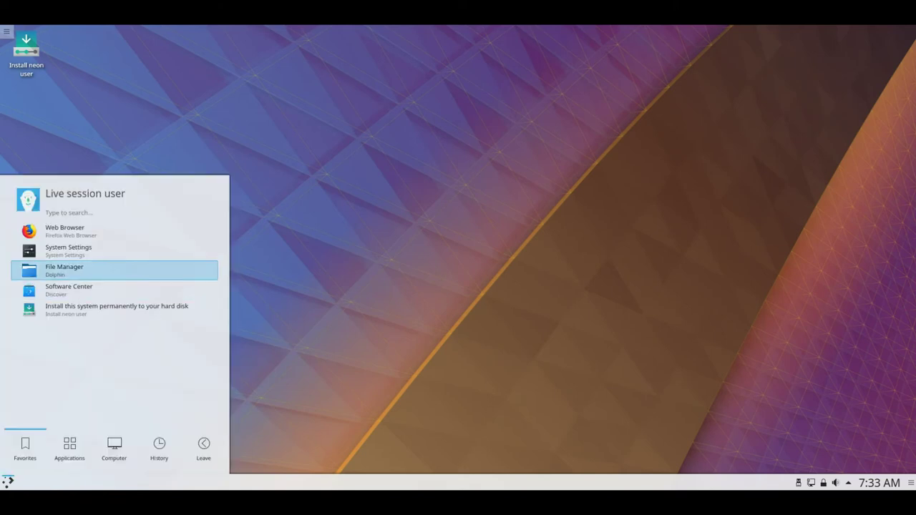
pyautogui.press('Tab')
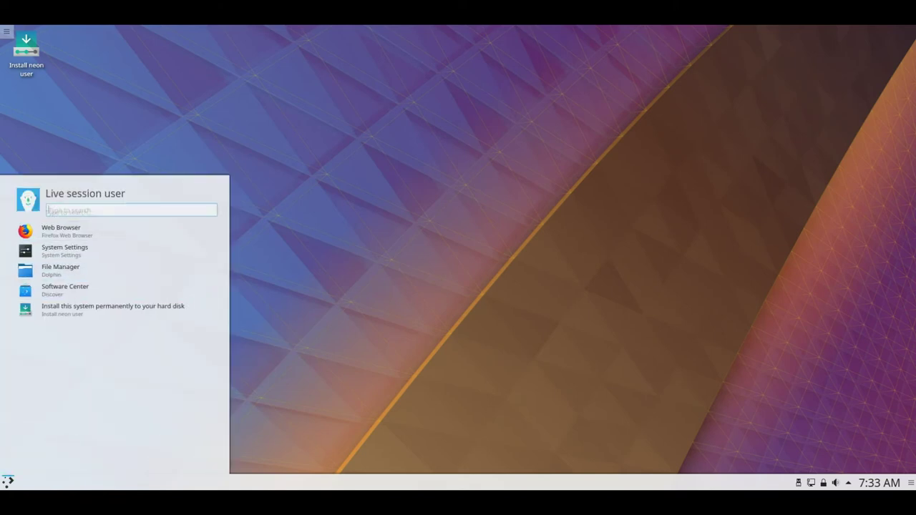
pyautogui.write('k')
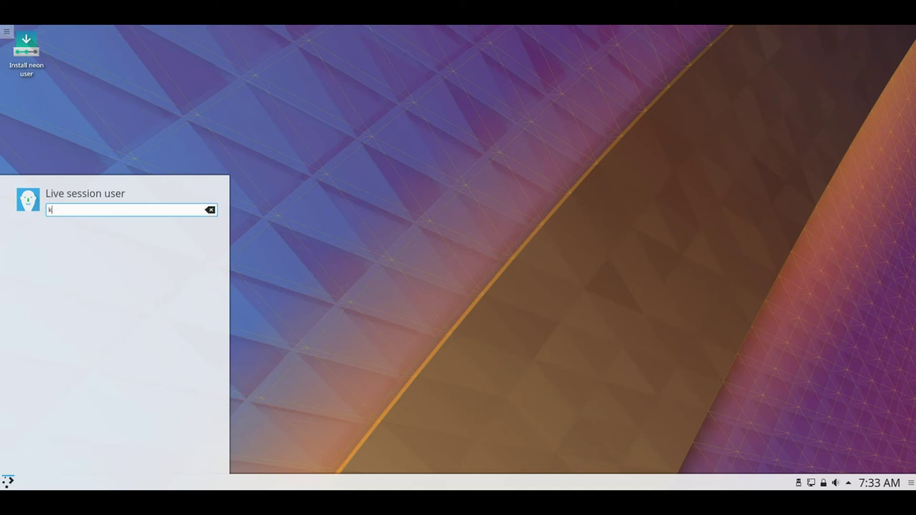
pyautogui.write('on')
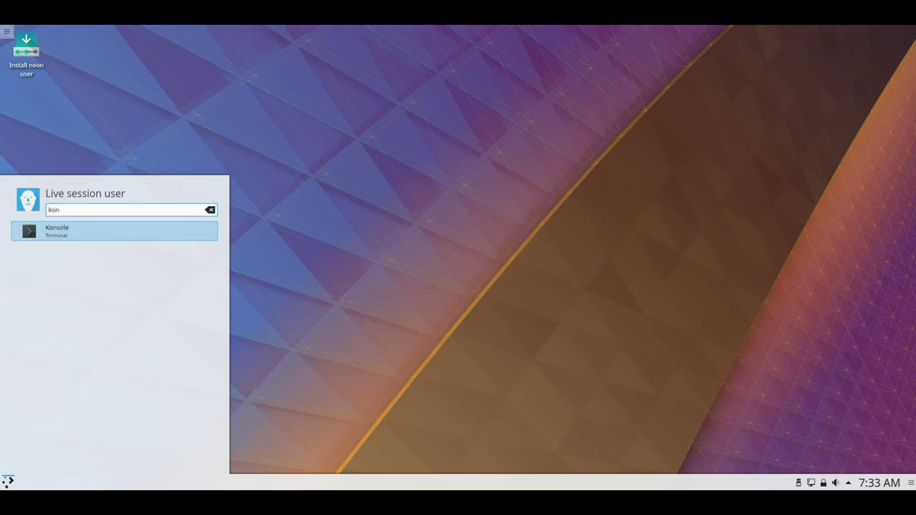
pyautogui.press('Return')
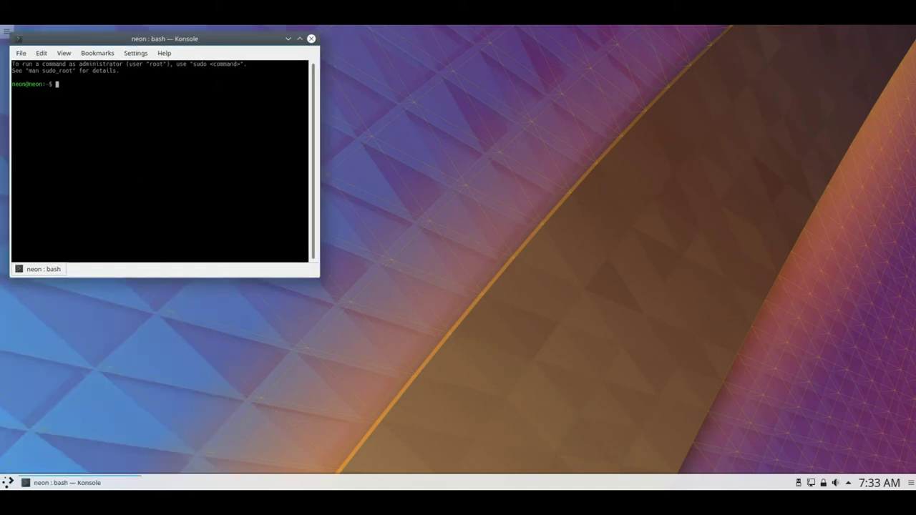
# Step: Open the About Konsole information and review its list of authors
pyautogui.press('Down')
pyautogui.press('Down')
pyautogui.press('Down')
pyautogui.press('Down')
pyautogui.press('Down')
pyautogui.press('Escape')
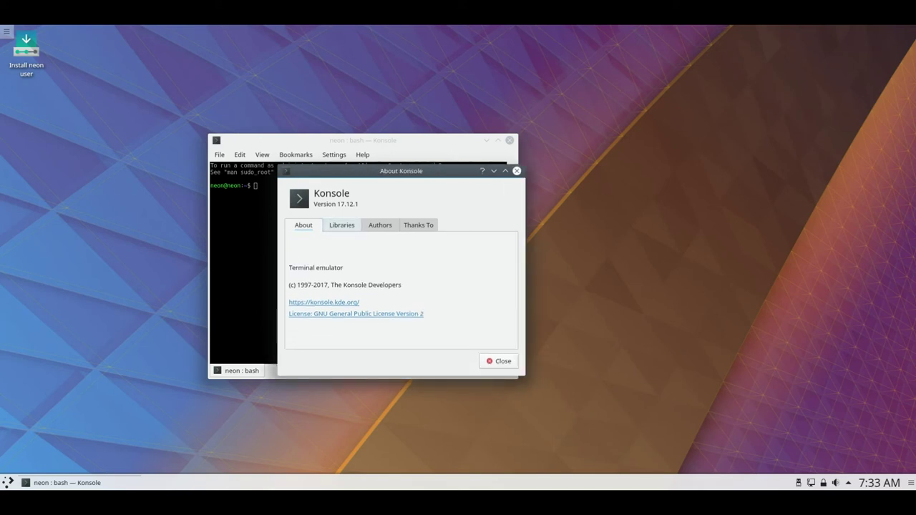
pyautogui.click(380, 224)
pyautogui.scroll(-1, 398, 299)
pyautogui.scroll(1, 397, 293)
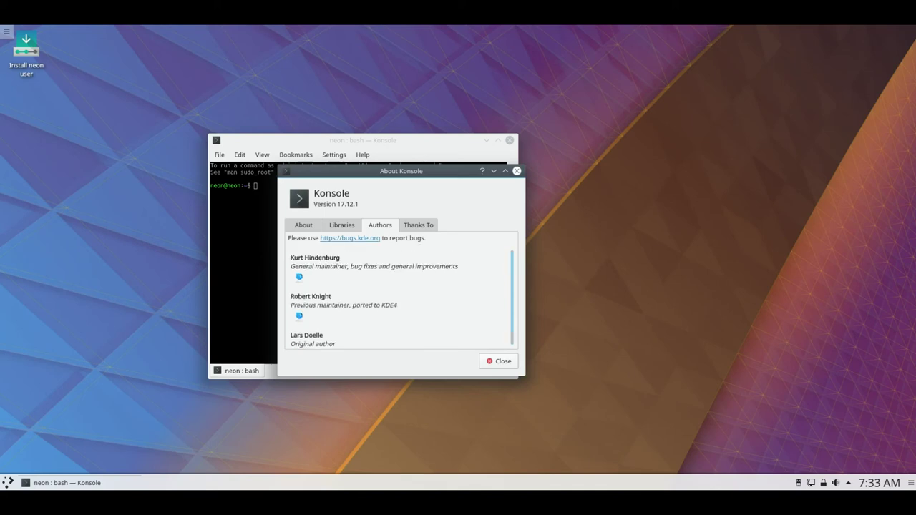
# Step: Read the Thanks To credits of Konsole through to the end and close the About Konsole dialog
pyautogui.click(418, 224)
pyautogui.scroll(-5, 399, 292)
pyautogui.scroll(-3, 398, 292)
pyautogui.scroll(-5, 398, 292)
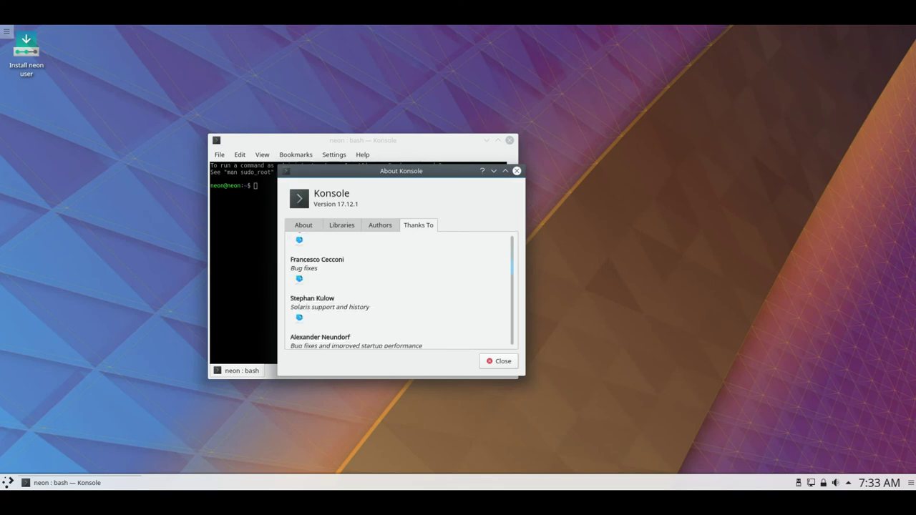
pyautogui.scroll(-2, 399, 292)
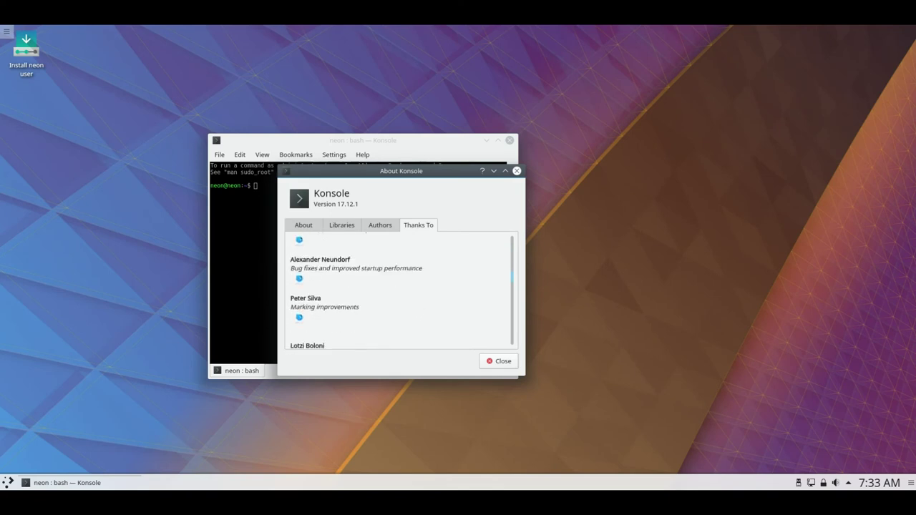
pyautogui.scroll(-3, 398, 291)
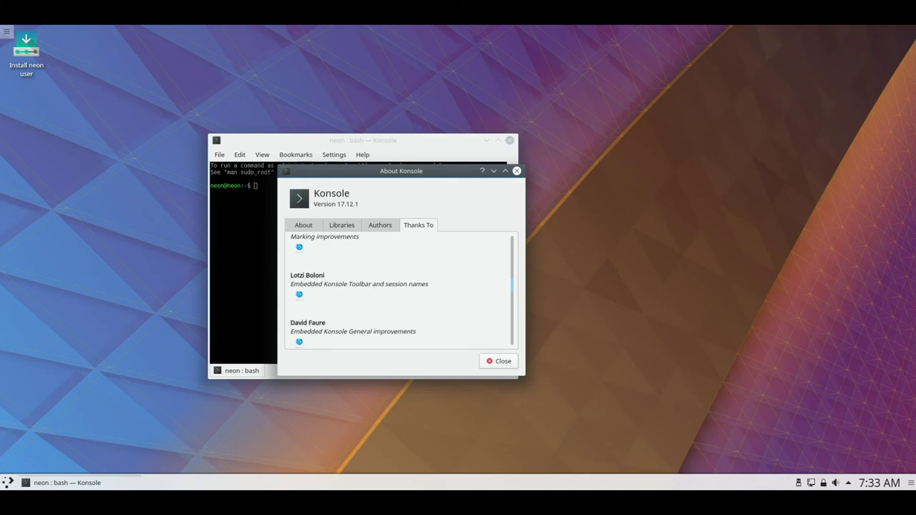
pyautogui.scroll(-5, 398, 292)
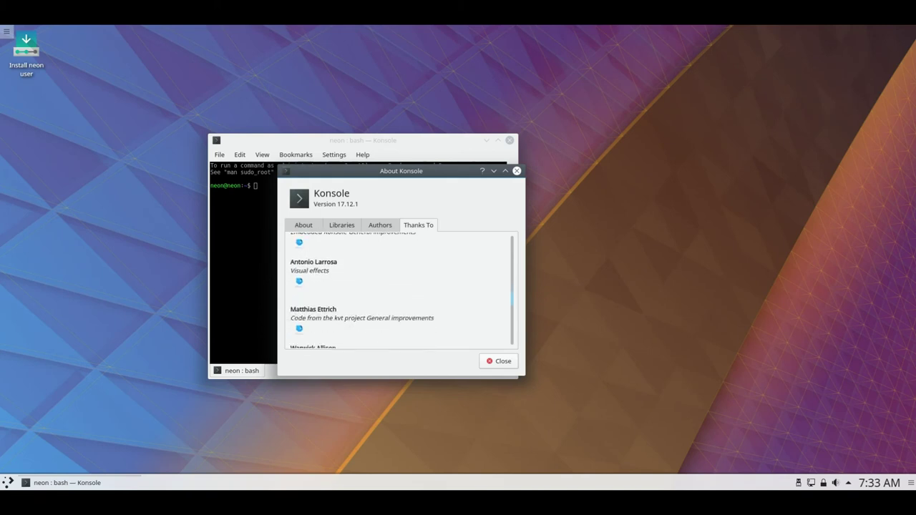
pyautogui.scroll(-5, 399, 292)
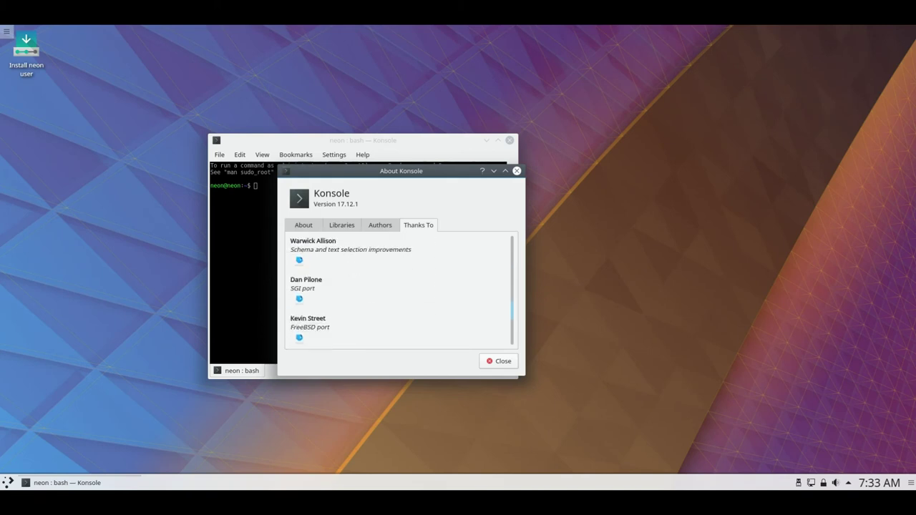
pyautogui.scroll(-5, 399, 292)
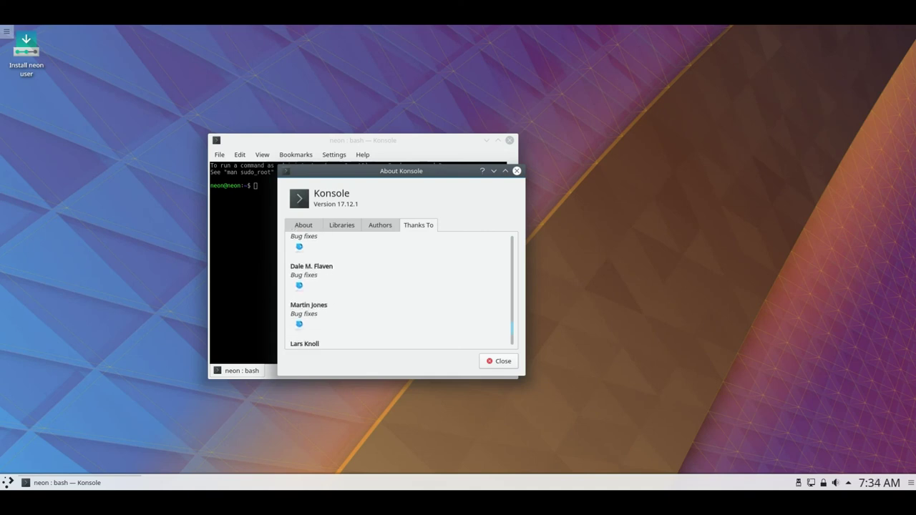
pyautogui.scroll(-1, 397, 292)
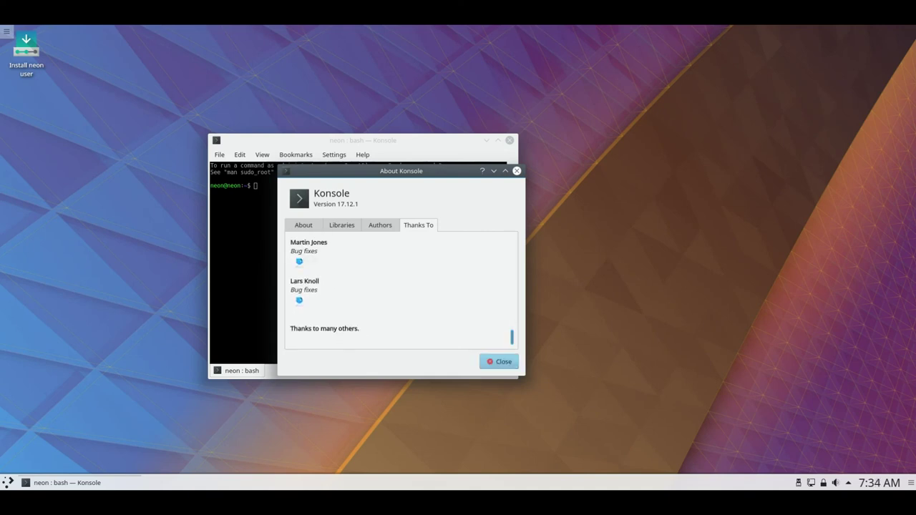
pyautogui.click(499, 360)
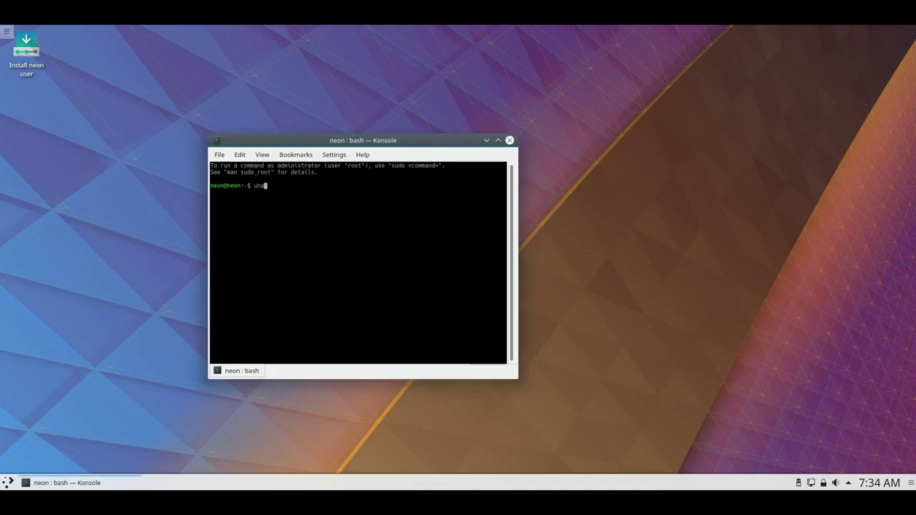
# Step: Check the system and kernel version with uname -a and uname -r, and close the terminal
pyautogui.write('uname -a')
pyautogui.press('Return')
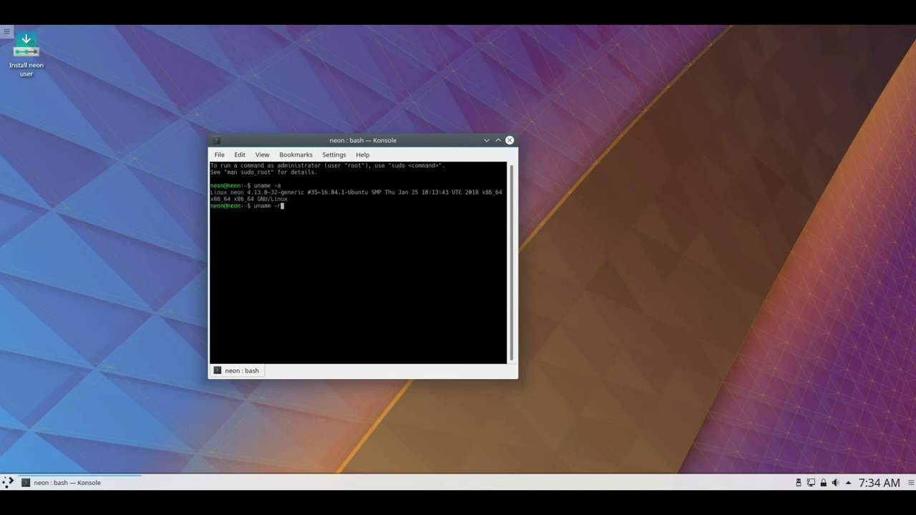
pyautogui.write('uname -r')
pyautogui.press('Return')
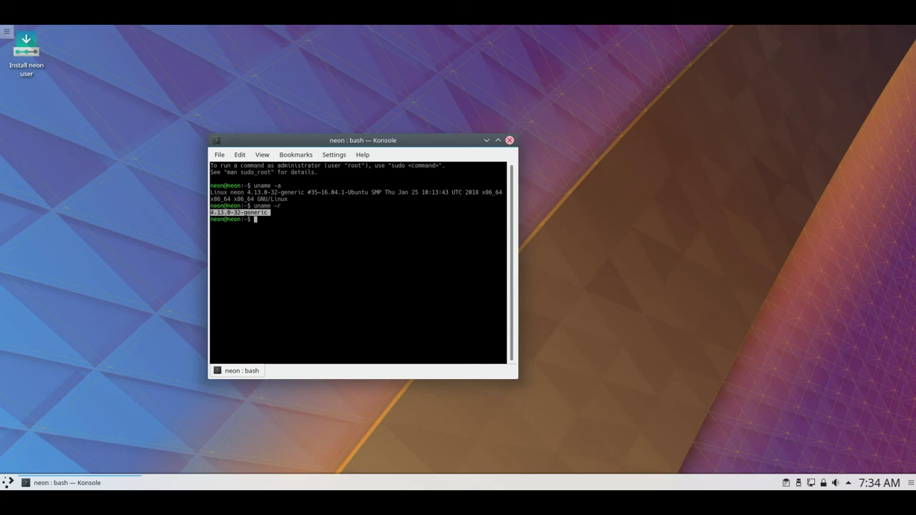
pyautogui.hotkey('ctrl', 'd')
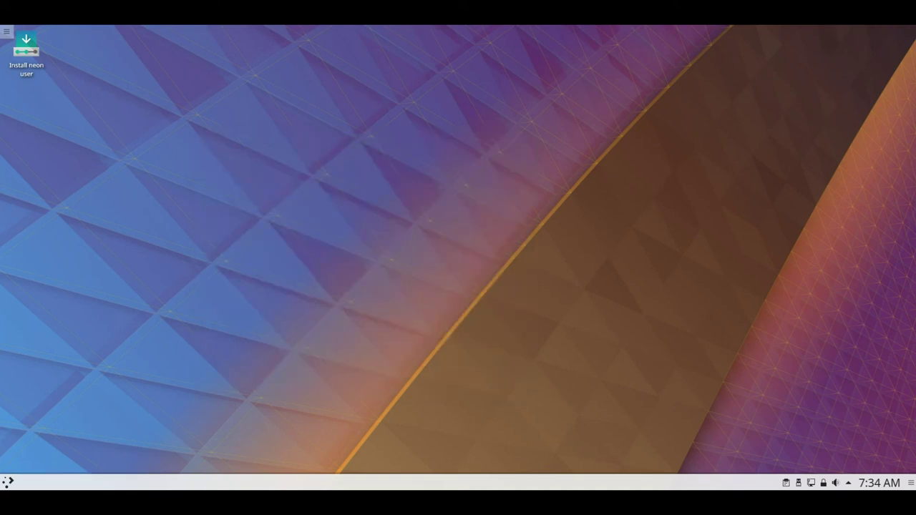
# Step: Open the desktop's Folder View settings and review the Mouse Actions, Location, Icons and Wallpaper pages
pyautogui.rightClick(604, 172)
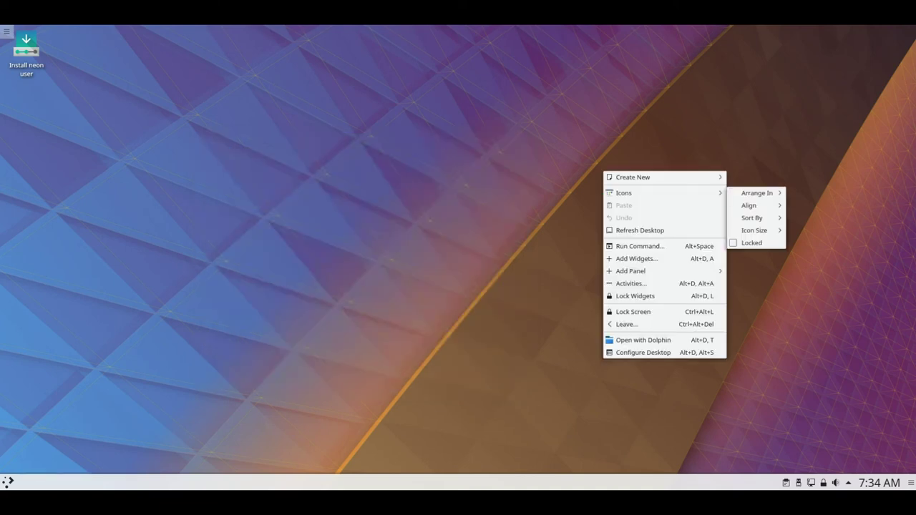
pyautogui.click(643, 352)
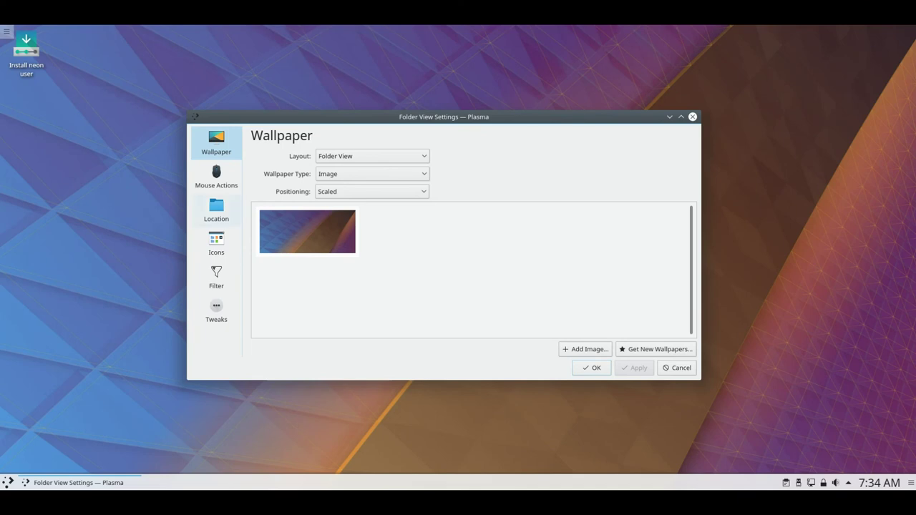
pyautogui.click(216, 177)
pyautogui.click(216, 211)
pyautogui.click(216, 243)
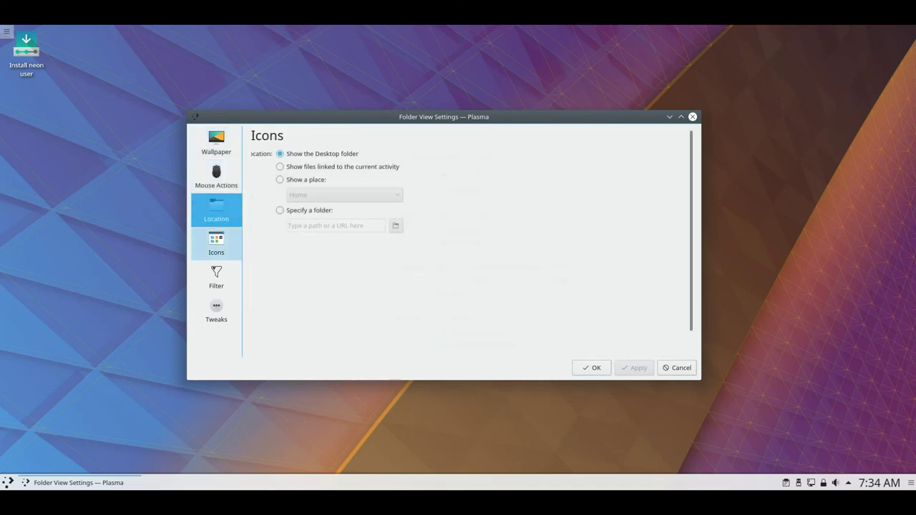
pyautogui.click(216, 142)
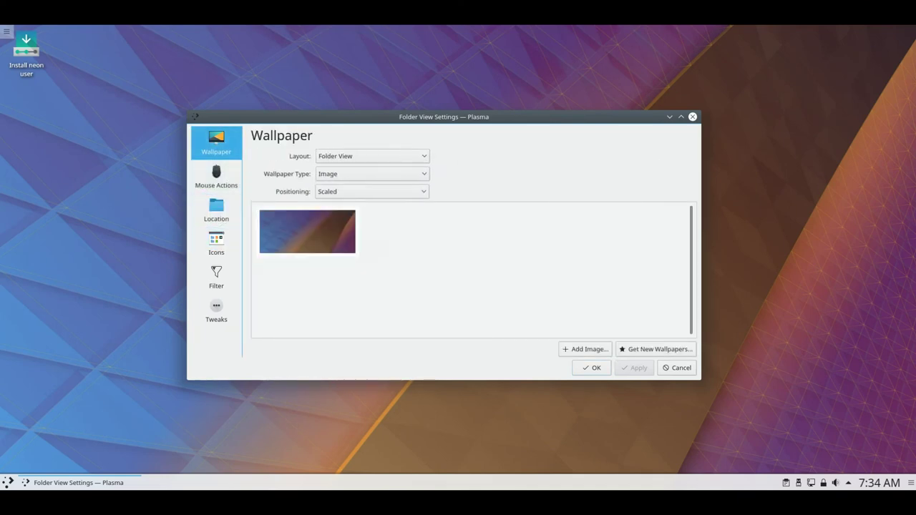